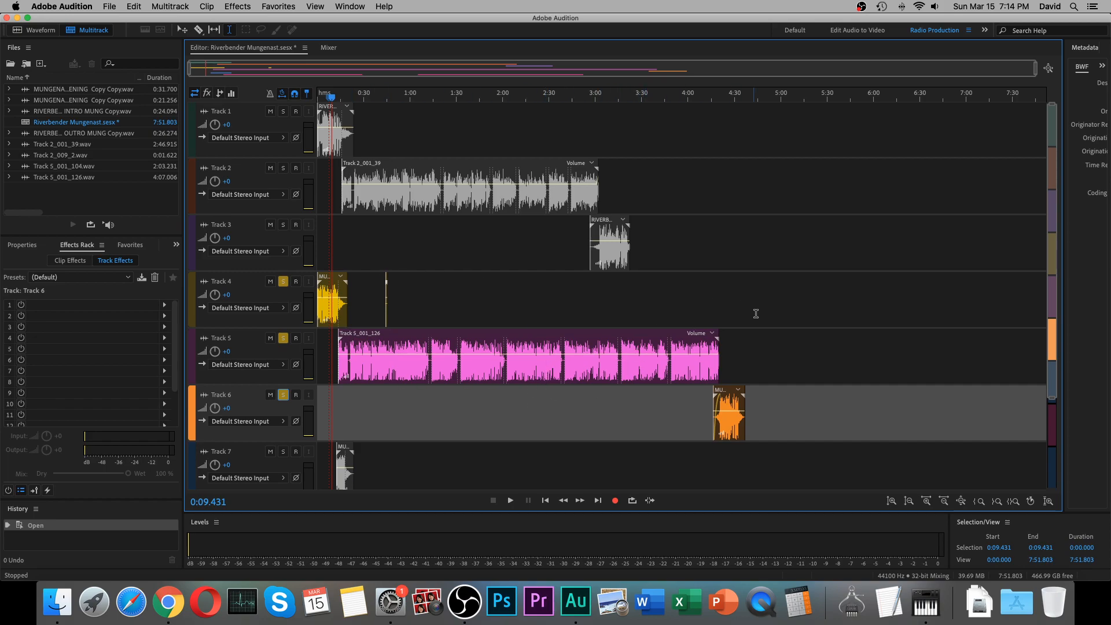
# Open the Track 5_001_126 clip from Track 5 in the waveform editor.
pyautogui.click(468, 371)
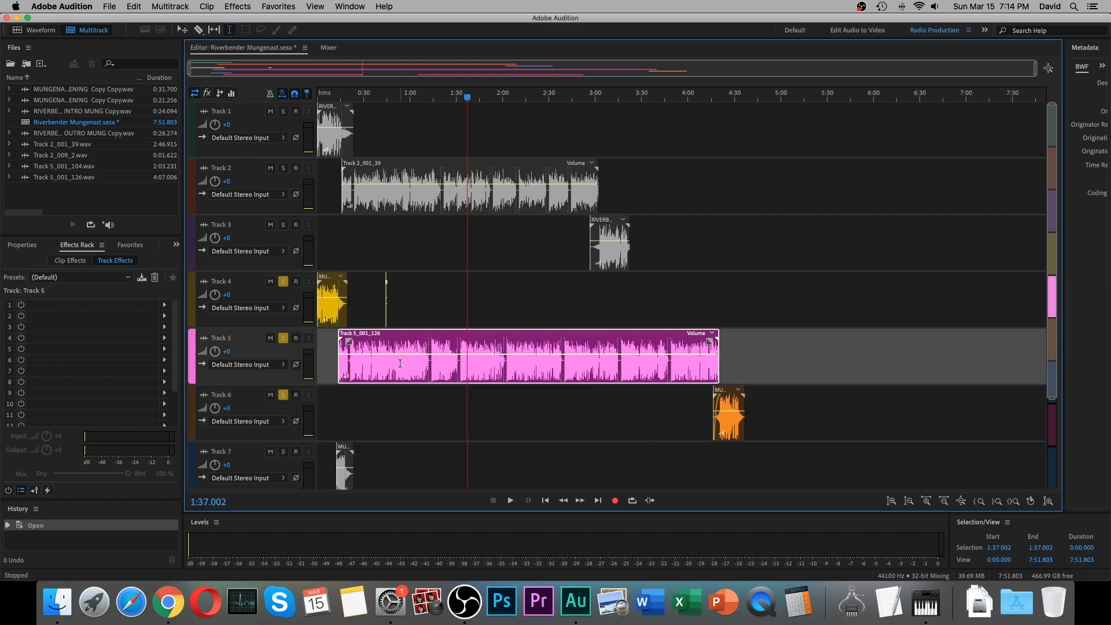
pyautogui.moveTo(399, 368); pyautogui.dragTo(585, 366)
pyautogui.click(486, 373)
pyautogui.doubleClick(485, 373)
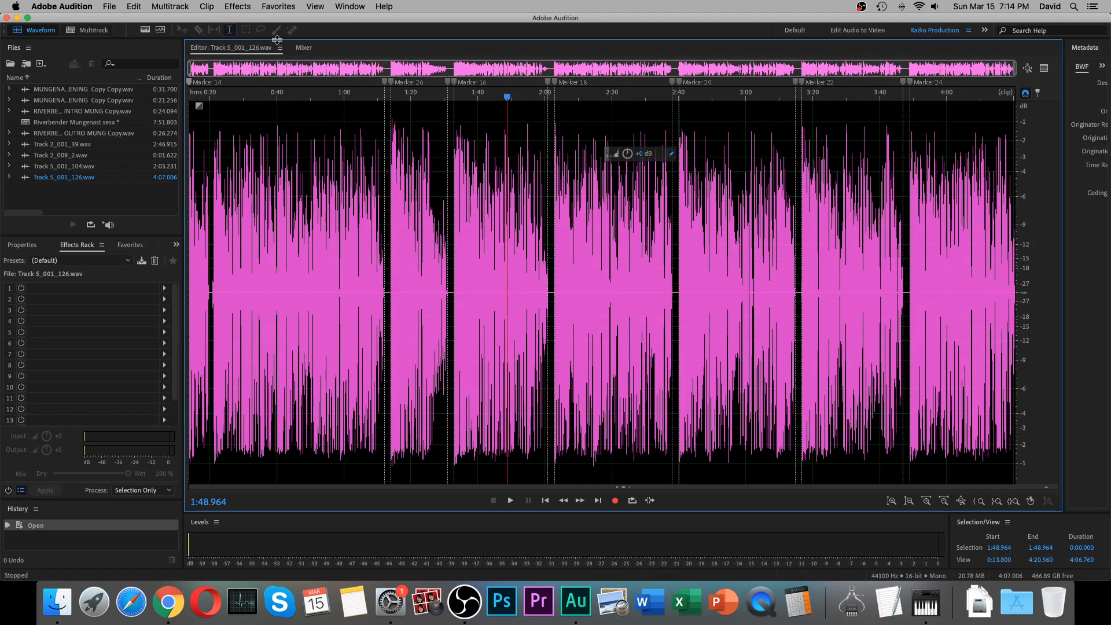
# Open the Dynamics effect for the Track 5_001_126 audio and examine its list of presets.
pyautogui.click(244, 8)
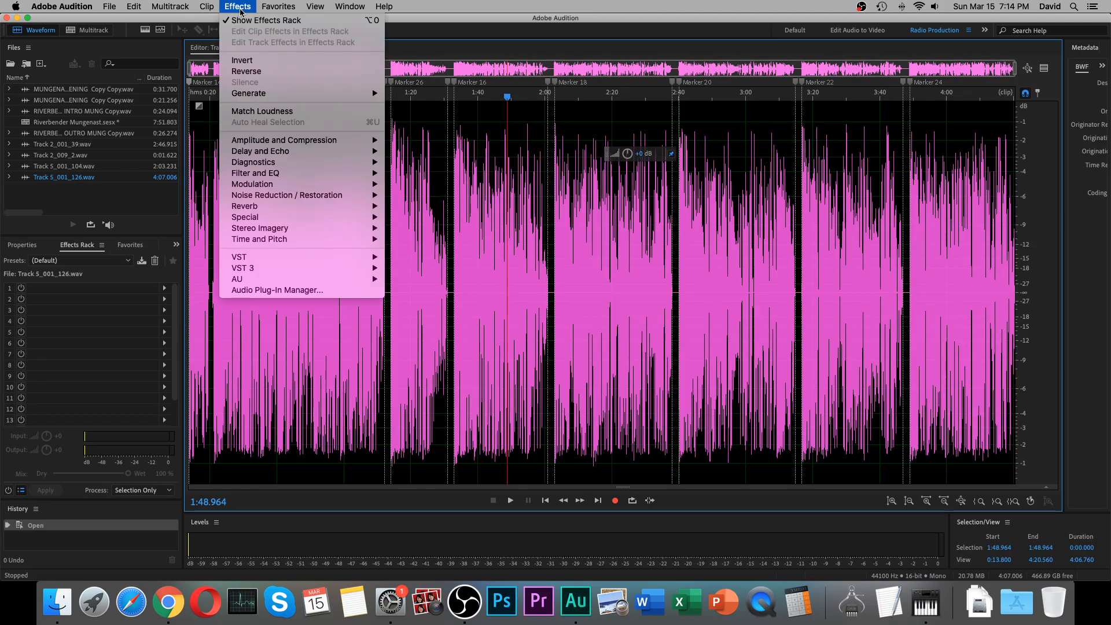
pyautogui.moveTo(249, 142)
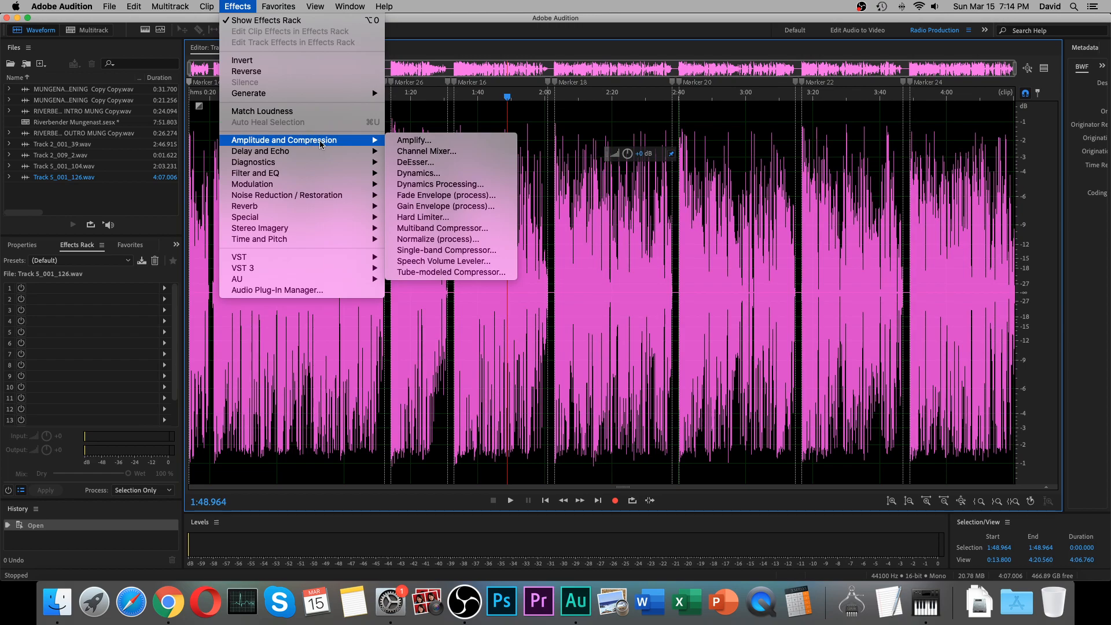
pyautogui.moveTo(236, 179)
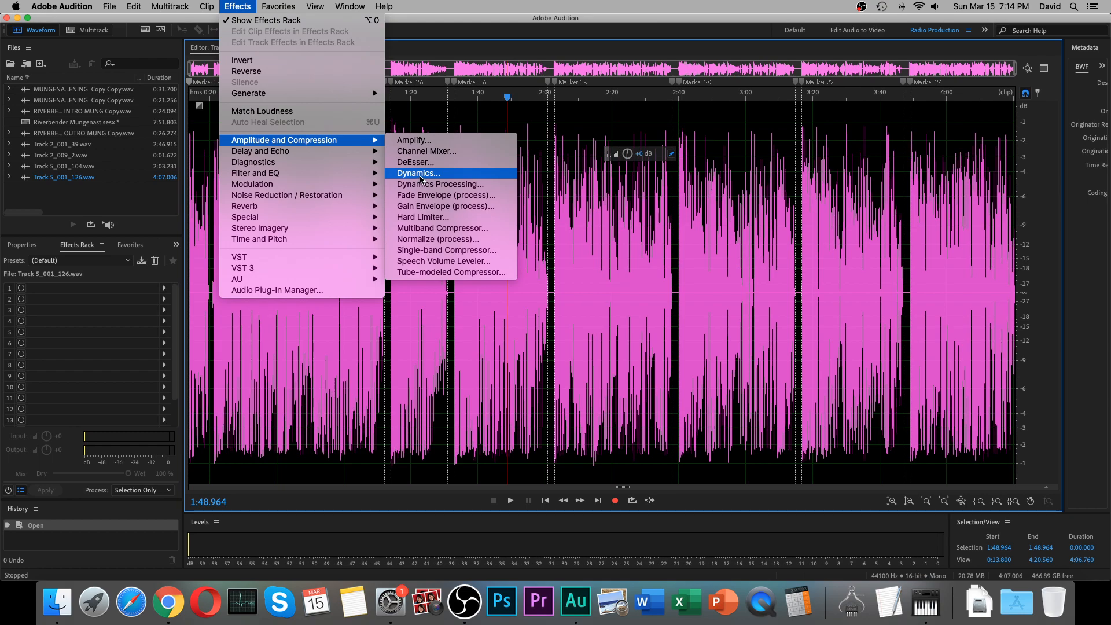
pyautogui.click(415, 174)
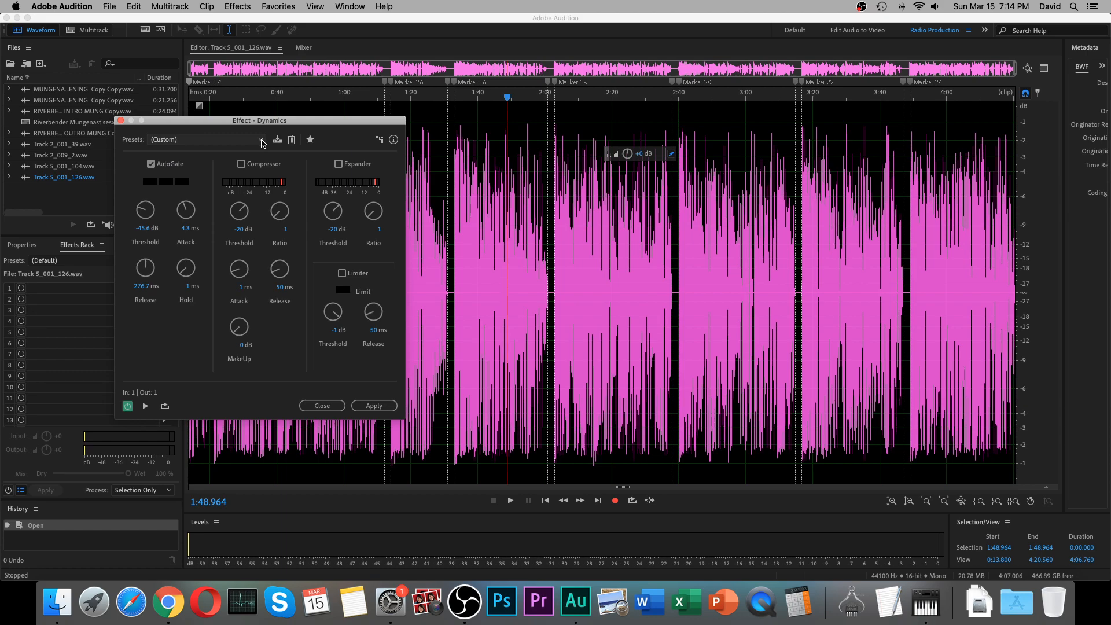
pyautogui.click(261, 143)
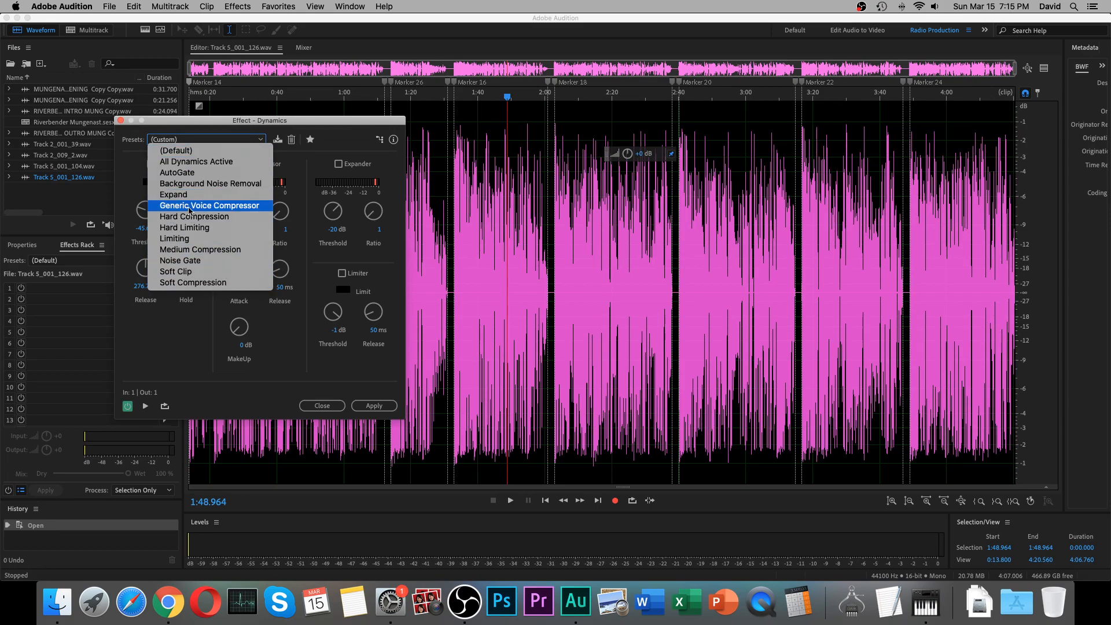
pyautogui.click(260, 139)
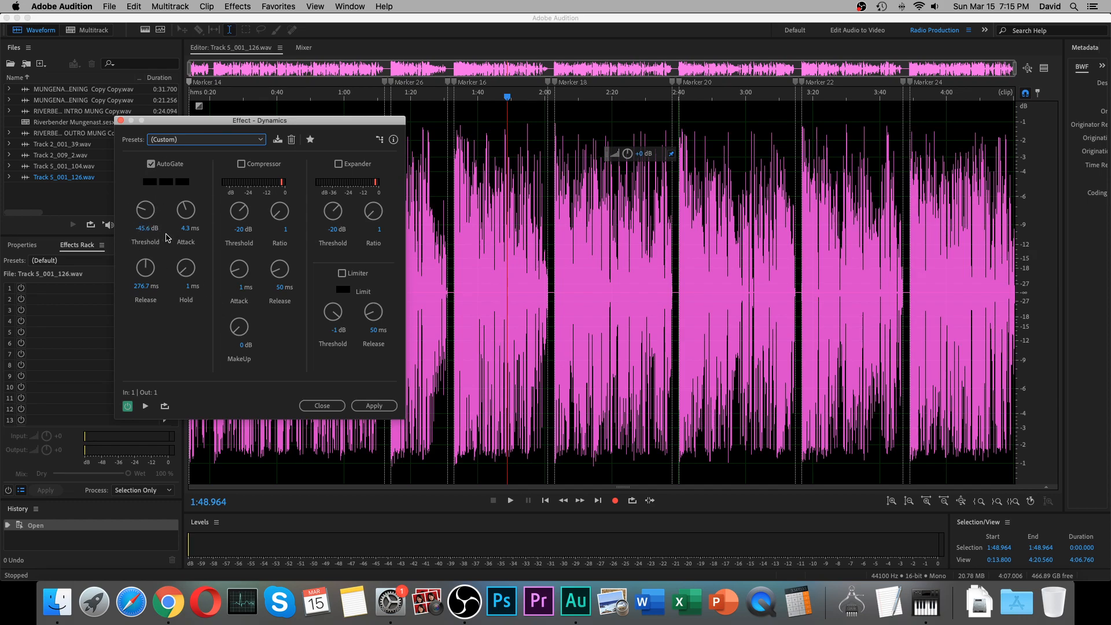
# Try enabling the Compressor and disabling AutoGate in the Dynamics effect, restore both, and close it without applying.
pyautogui.click(241, 164)
pyautogui.click(151, 163)
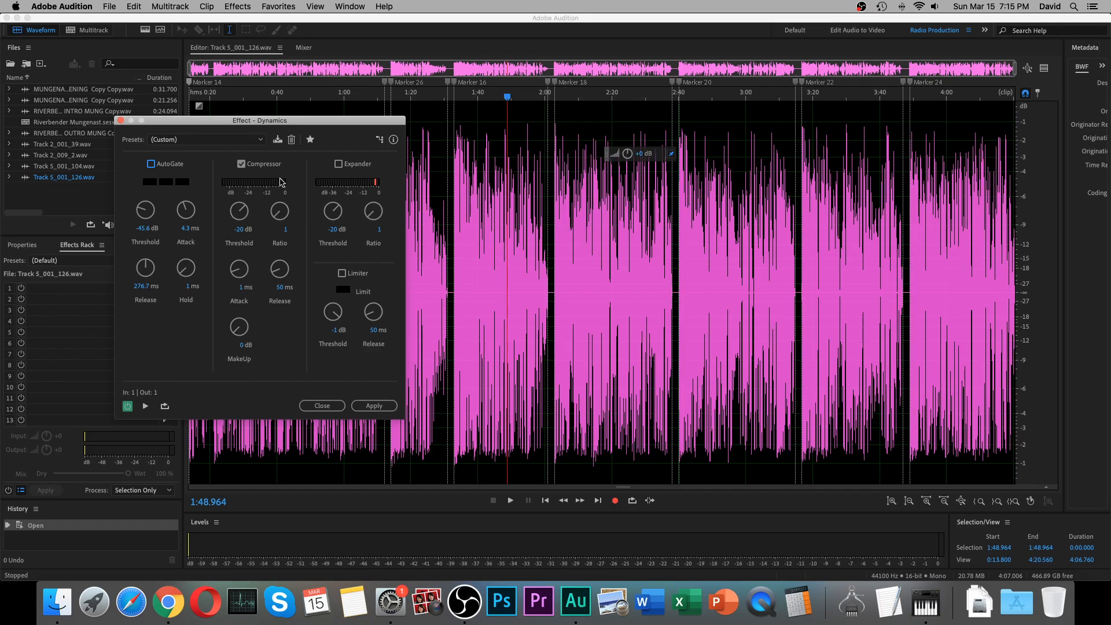
pyautogui.click(241, 164)
pyautogui.click(155, 165)
pyautogui.click(258, 142)
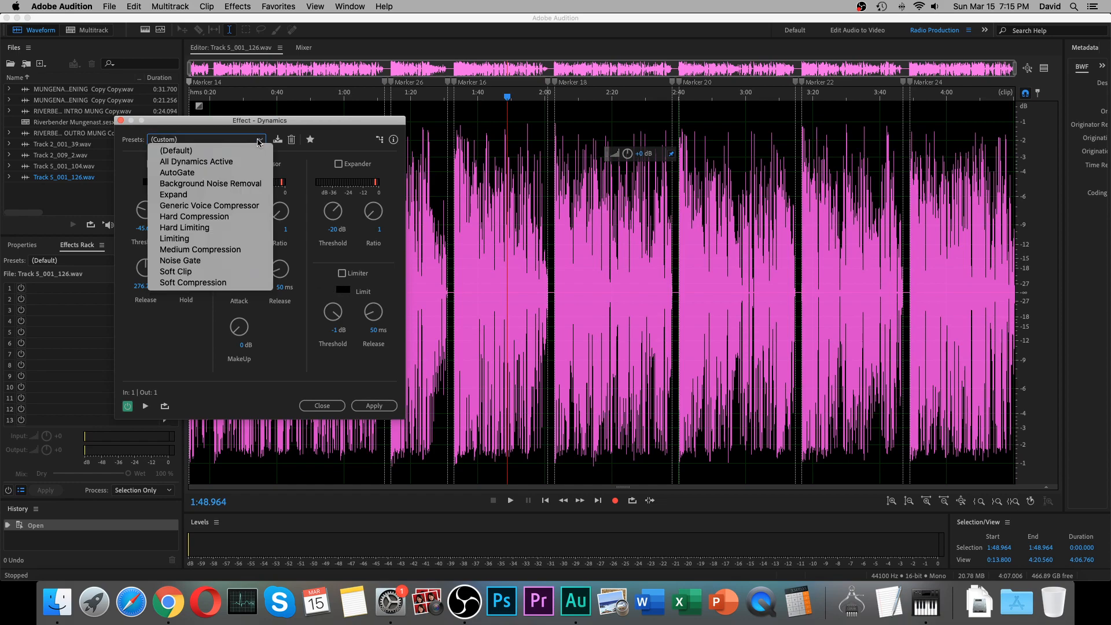
pyautogui.click(259, 141)
pyautogui.click(322, 406)
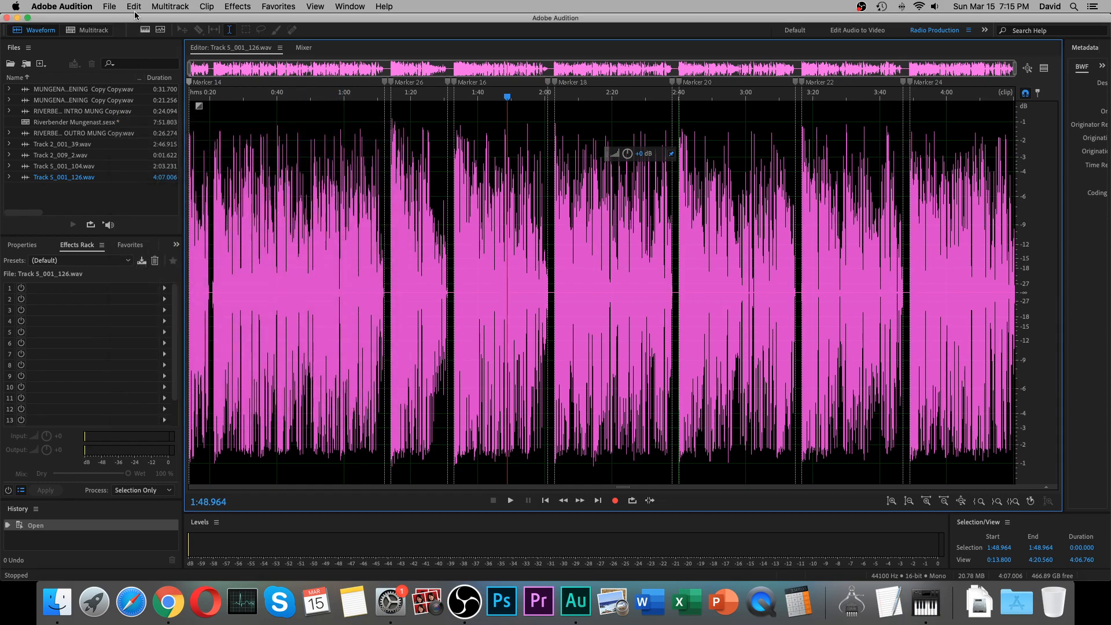
# Review the Dynamics effect's AutoGate, Compressor, Expander and Limiter settings and close the effect without applying it.
pyautogui.click(238, 7)
pyautogui.moveTo(281, 141)
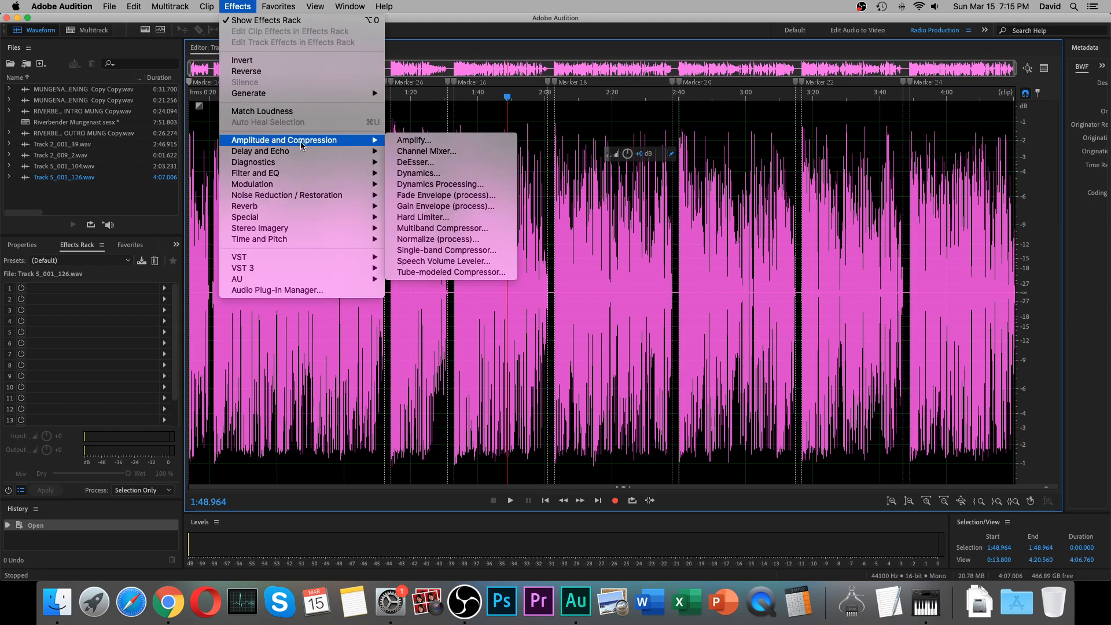
pyautogui.click(422, 174)
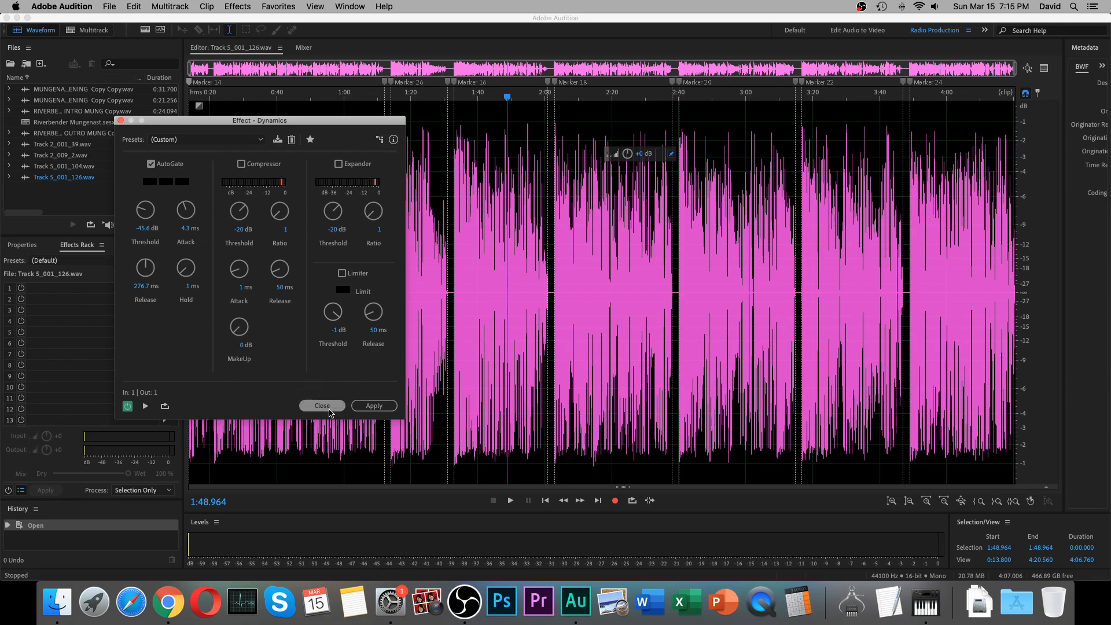
pyautogui.click(326, 407)
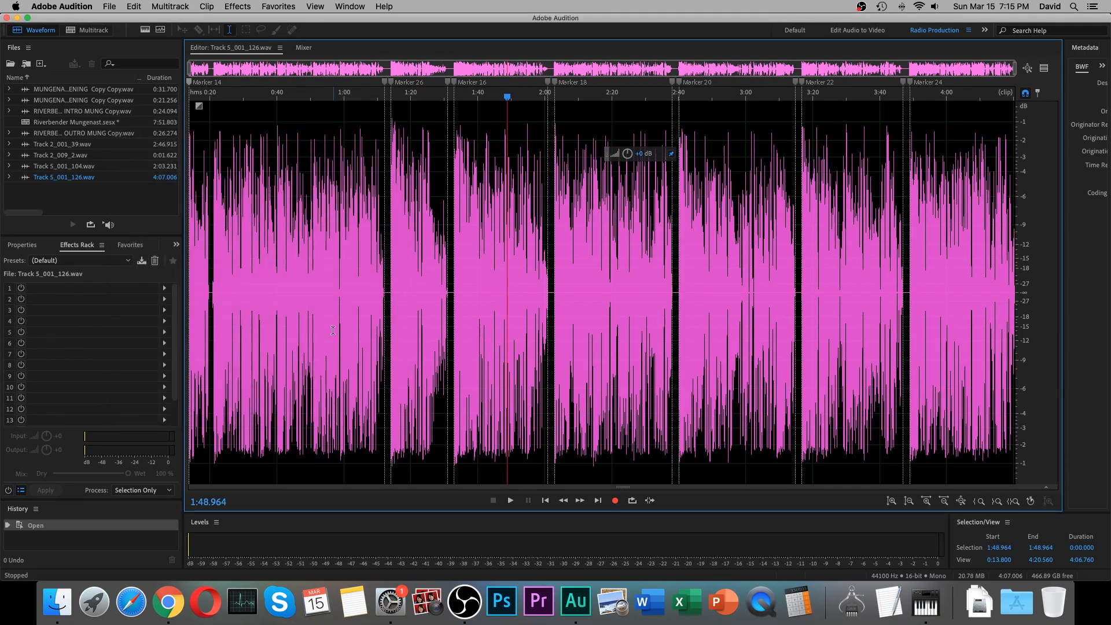
# Apply the Dynamics Processing effect to the whole Track 5_001_126 file using the Smooth Vocal preset.
pyautogui.click(239, 7)
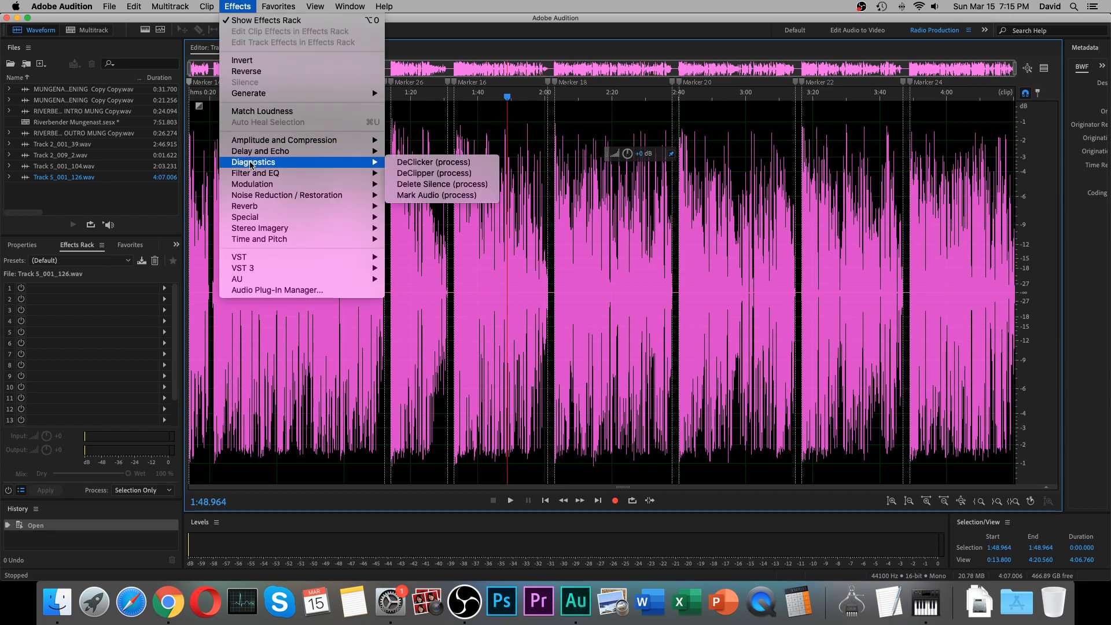
pyautogui.moveTo(254, 145)
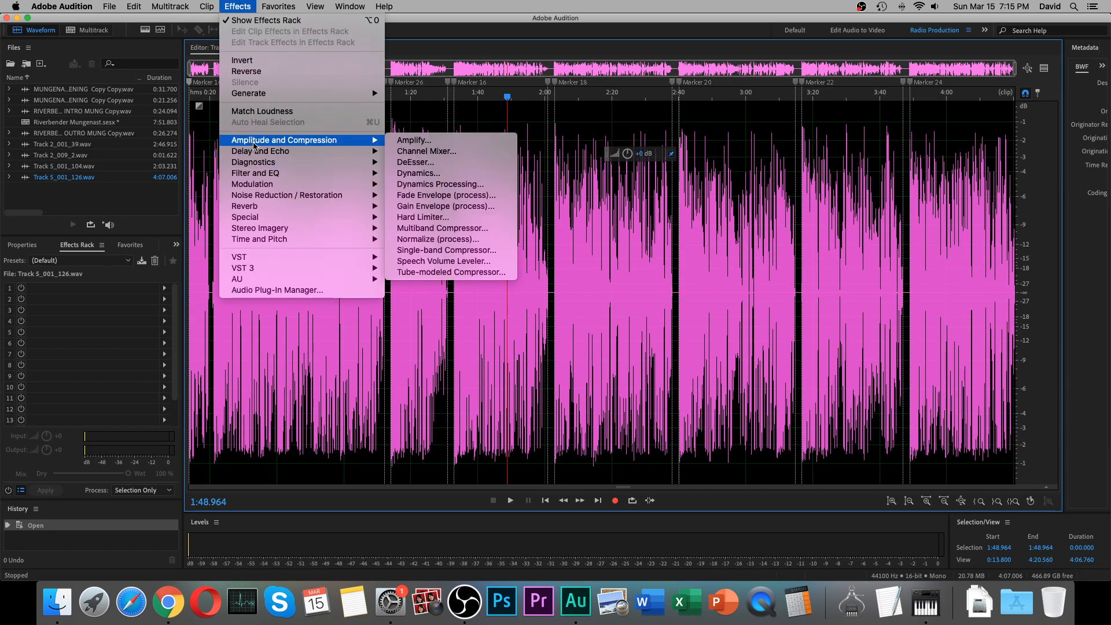
pyautogui.click(447, 185)
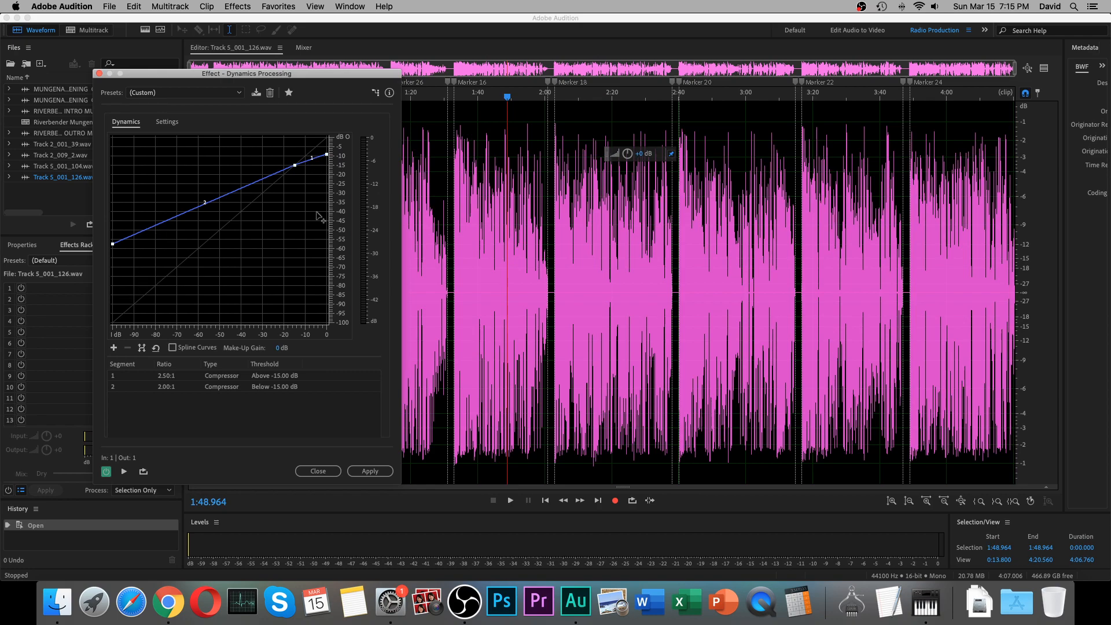
pyautogui.click(242, 93)
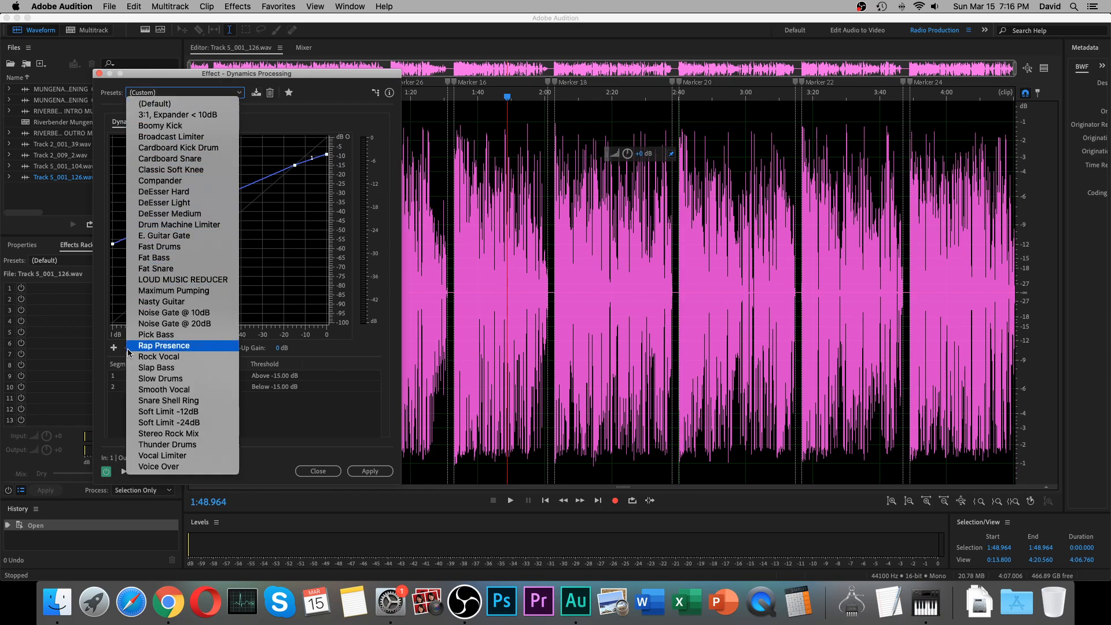
pyautogui.click(171, 390)
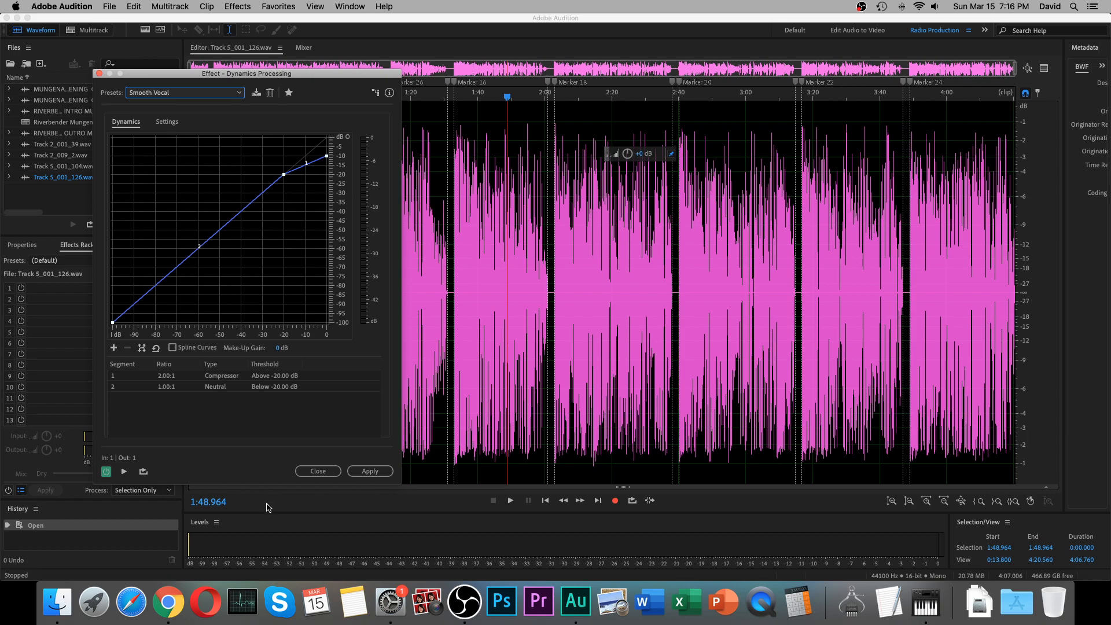
pyautogui.click(360, 472)
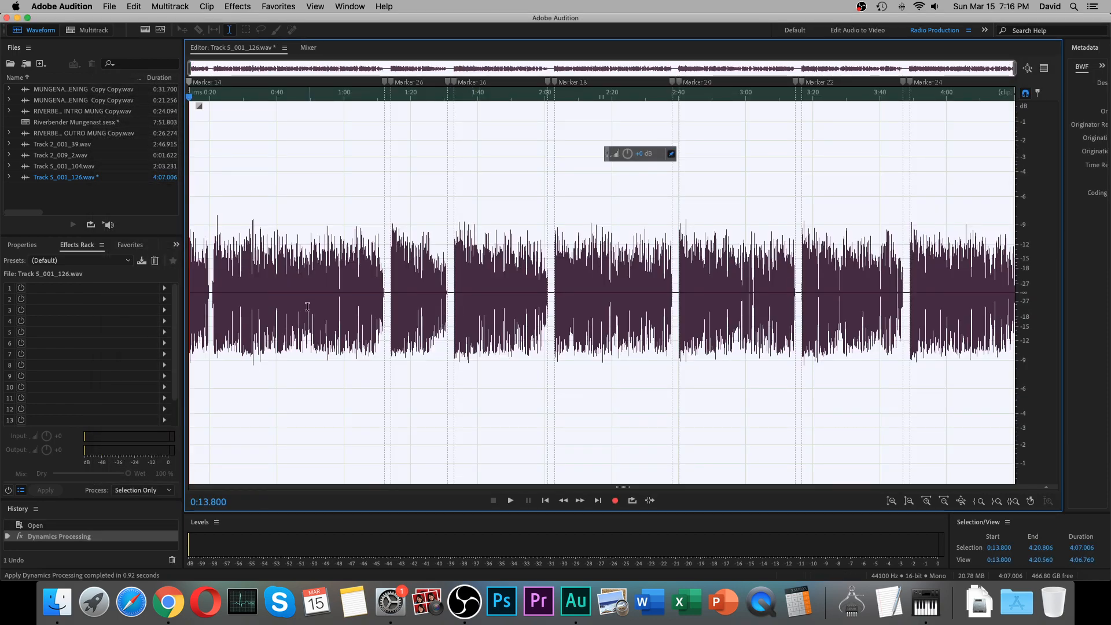
# Listen to a few seconds of the processed audio from about 0:22.
pyautogui.click(216, 371)
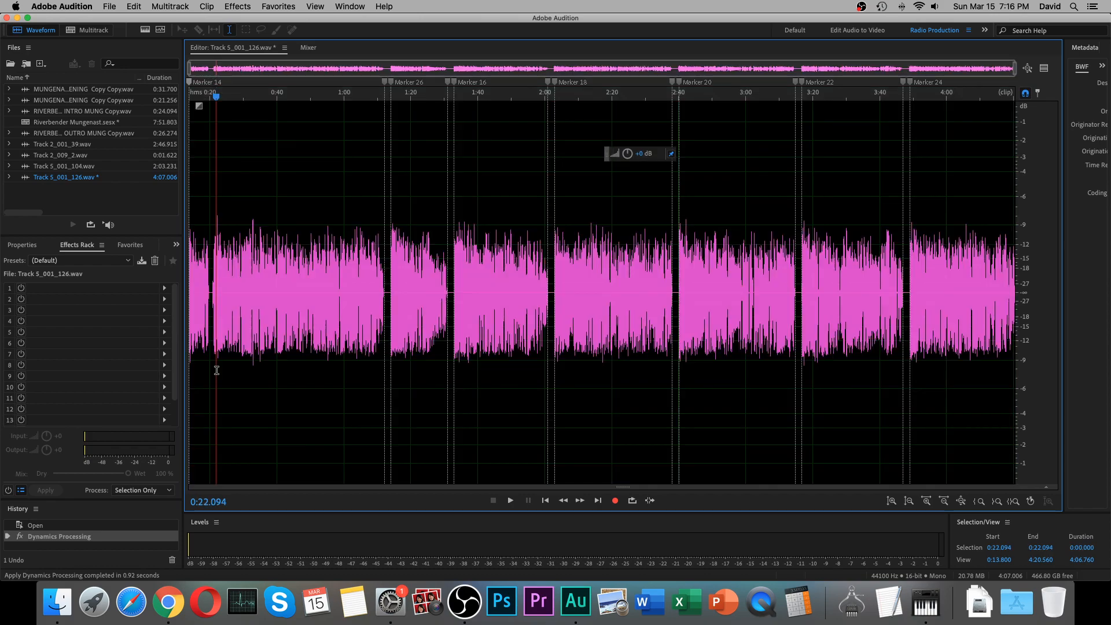
pyautogui.press('space')
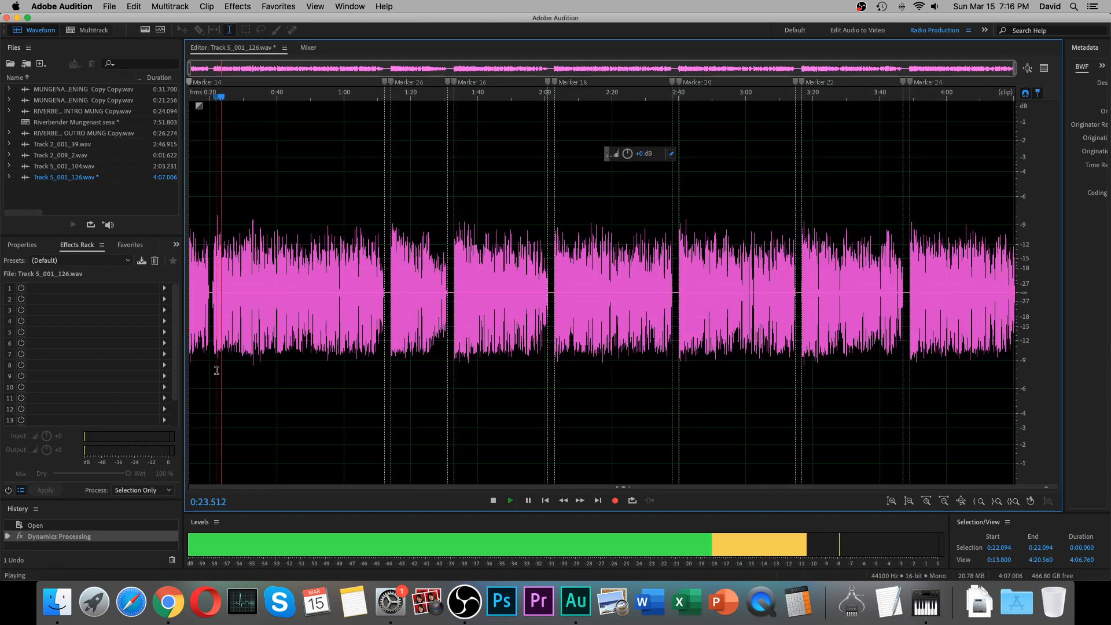
pyautogui.press('space')
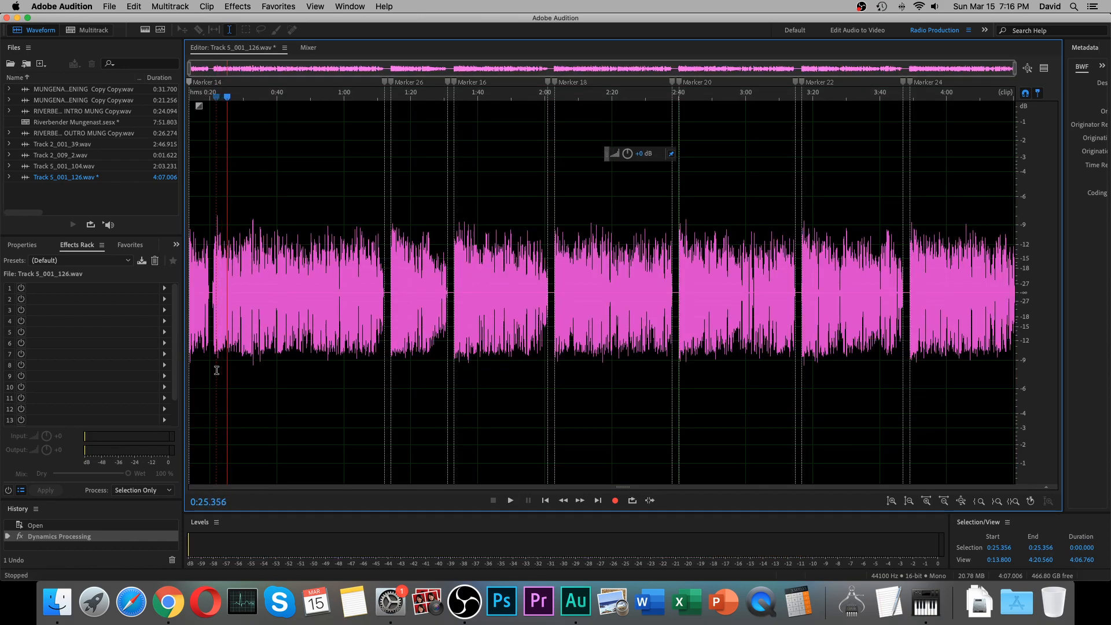
# Undo the Smooth Vocal processing and briefly play the original audio for comparison.
pyautogui.press('super+z')
pyautogui.press('space')
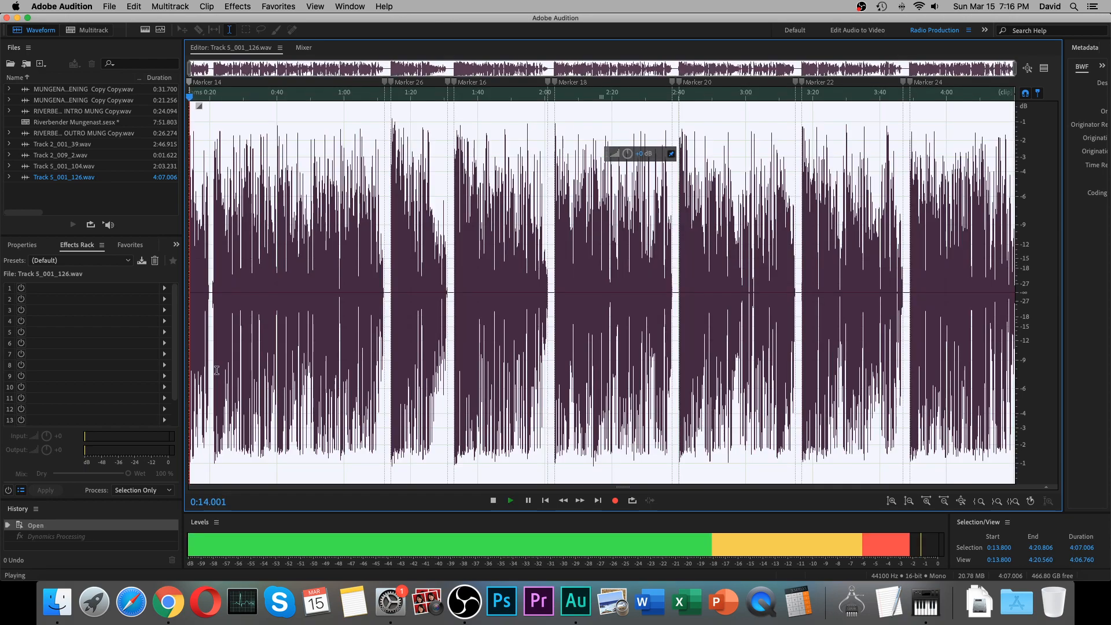
pyautogui.press('space')
pyautogui.click(282, 363)
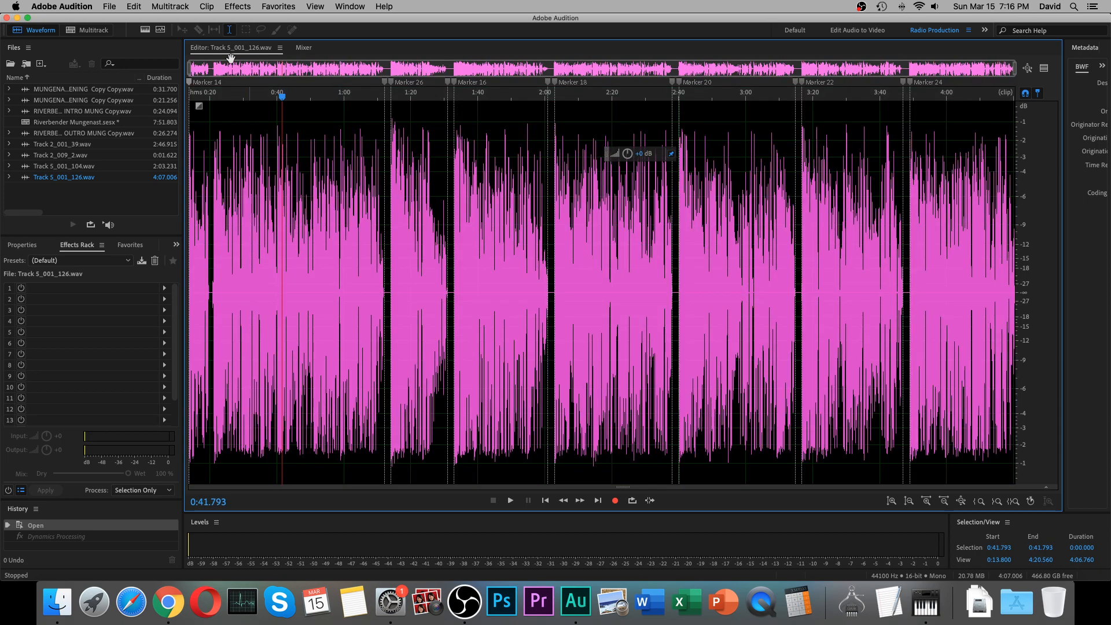
# Reopen the Dynamics Processing effect and look through its presets, keeping Smooth Vocal selected.
pyautogui.click(238, 6)
pyautogui.moveTo(324, 140)
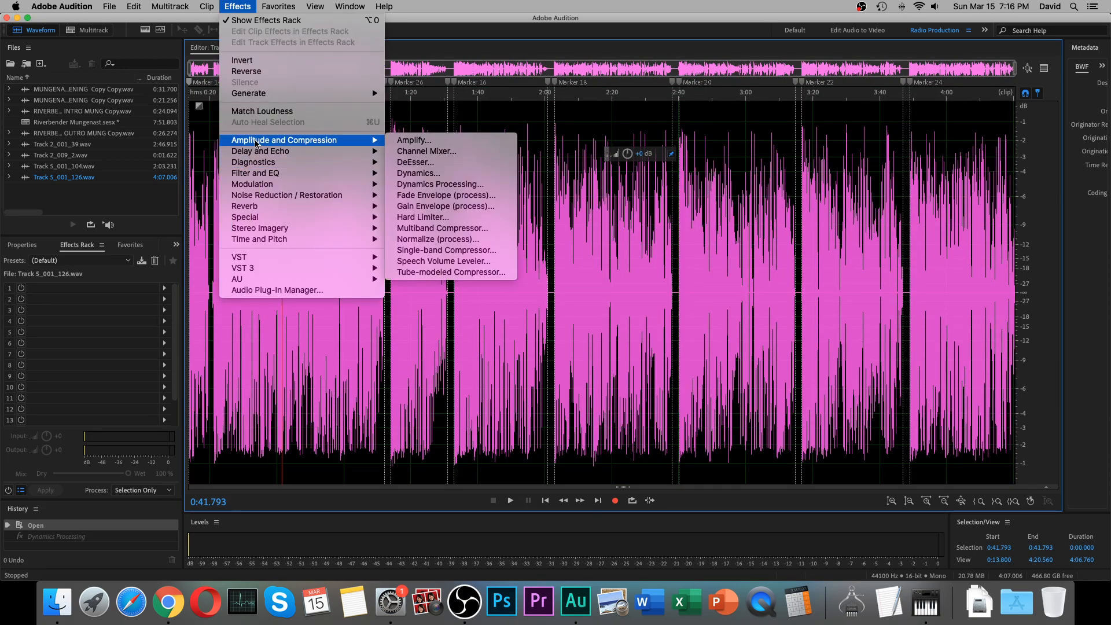
pyautogui.click(414, 185)
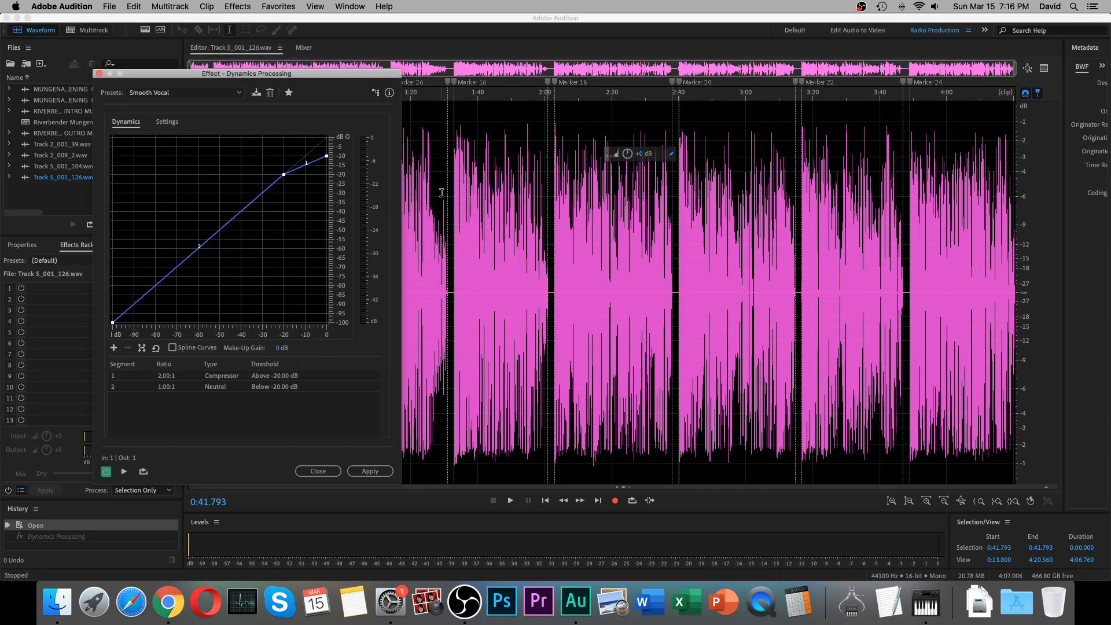
pyautogui.click(240, 93)
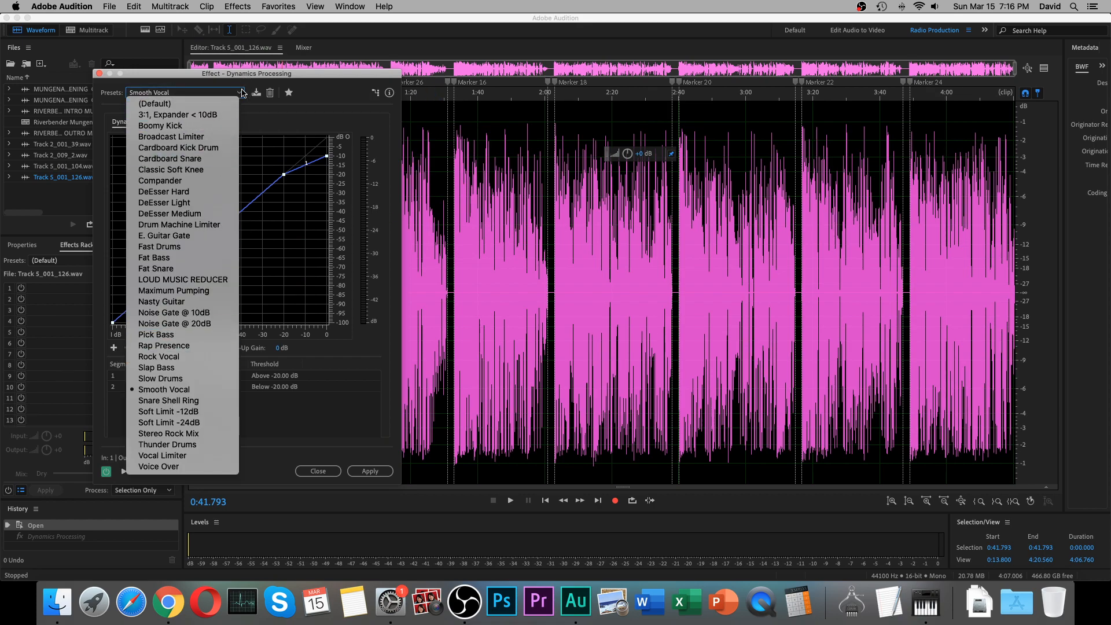
pyautogui.click(243, 91)
# Reshape the Smooth Vocal curve into four irregular segments with thresholds at about -27, -55 and -57 dB, and apply it.
pyautogui.click(210, 238)
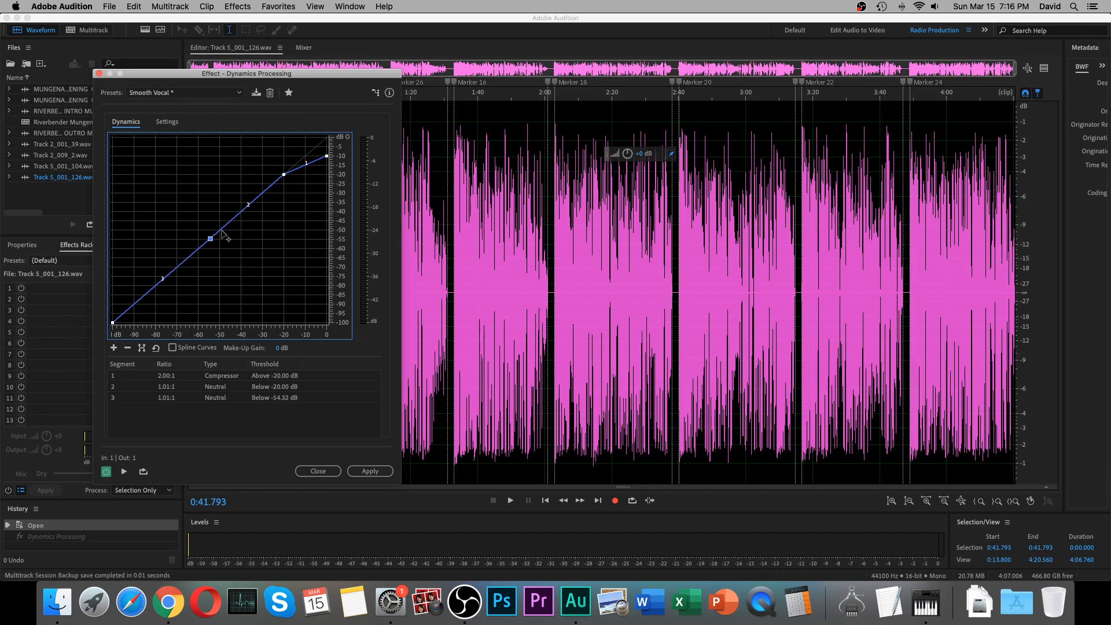
pyautogui.click(226, 224)
pyautogui.moveTo(210, 239); pyautogui.dragTo(204, 290)
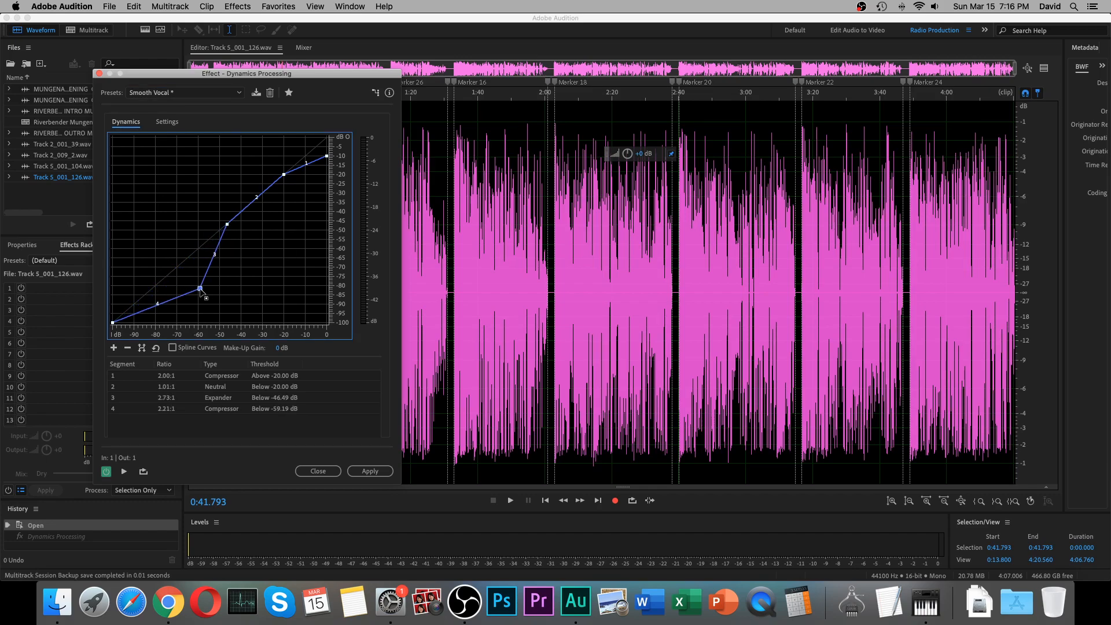
pyautogui.moveTo(227, 224); pyautogui.dragTo(209, 199)
pyautogui.moveTo(283, 175); pyautogui.dragTo(269, 225)
pyautogui.moveTo(327, 156); pyautogui.dragTo(327, 152)
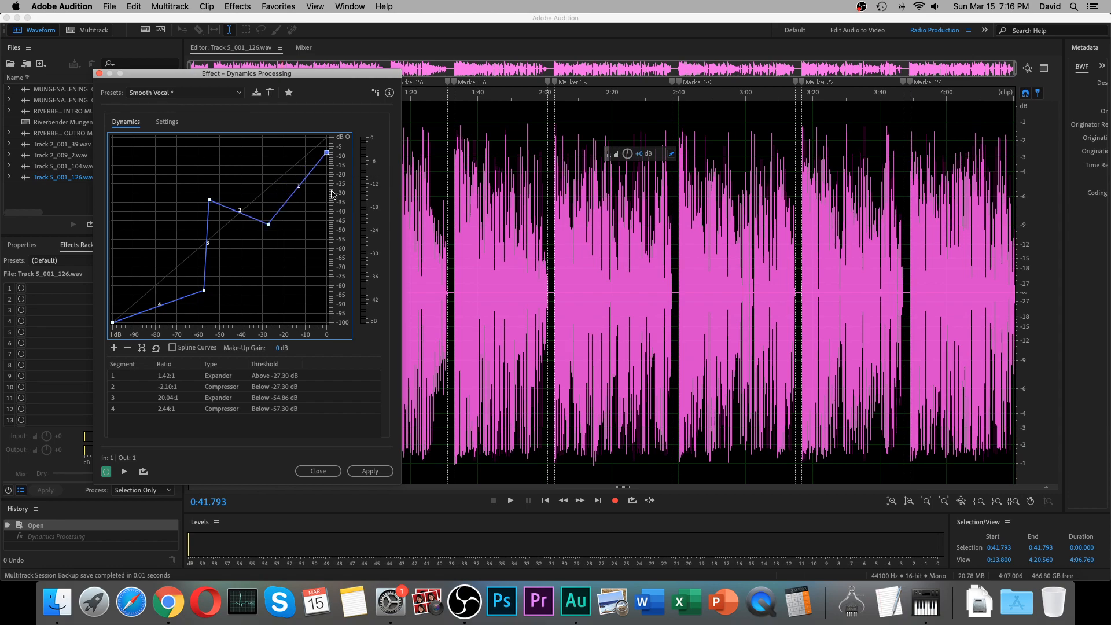
pyautogui.click(370, 471)
# Briefly play the audio processed with the reshaped curve, stop playback, and undo the Dynamics Processing.
pyautogui.press('space')
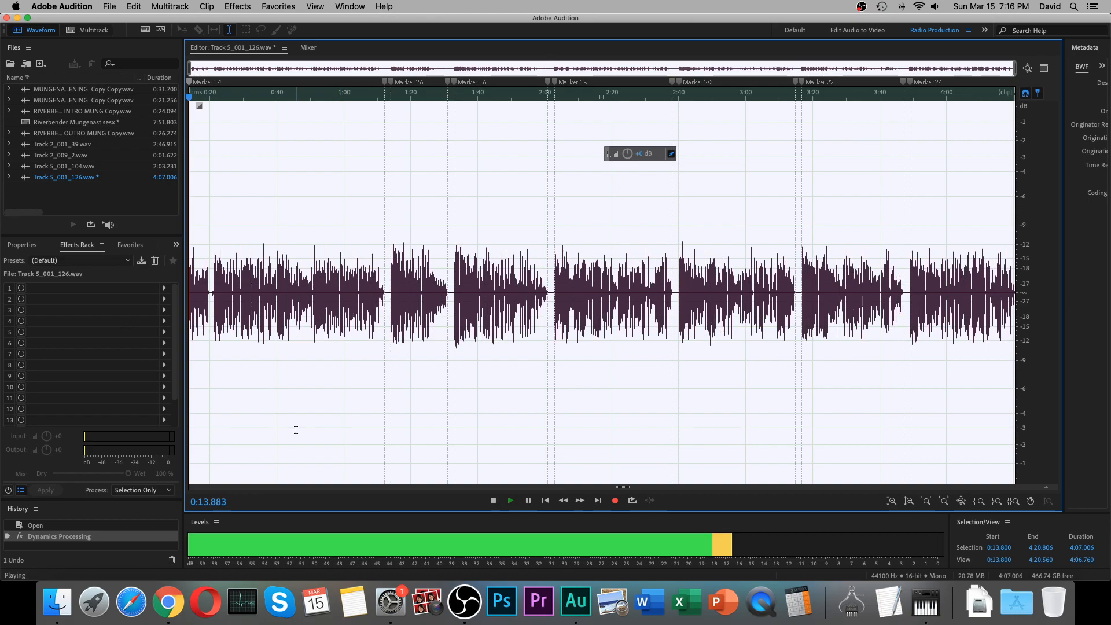
pyautogui.click(255, 361)
pyautogui.press('space')
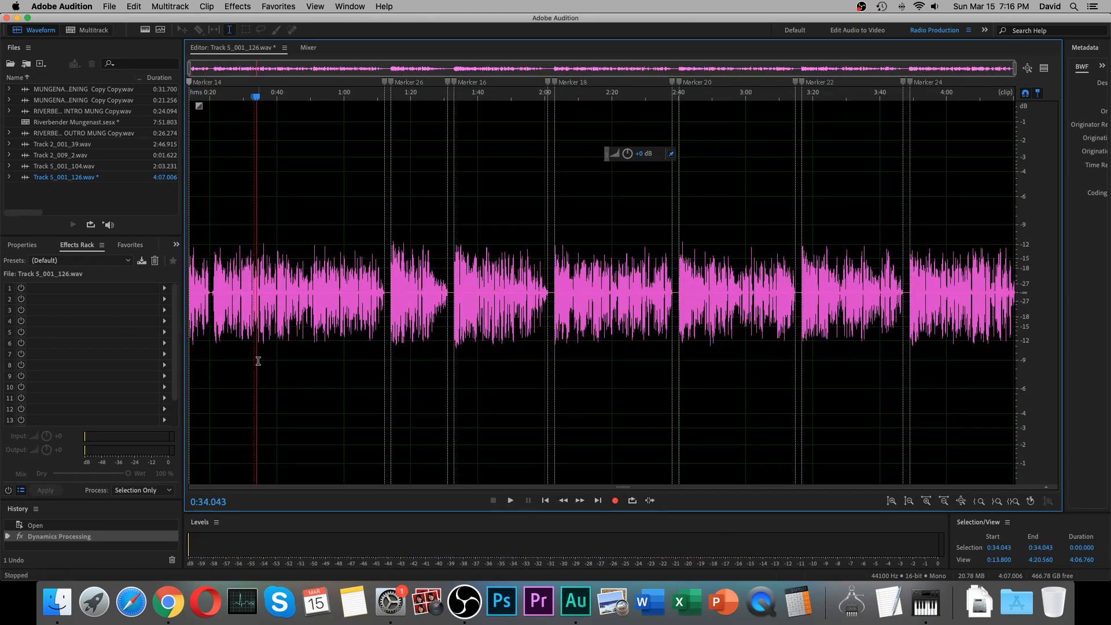
pyautogui.press('super+z')
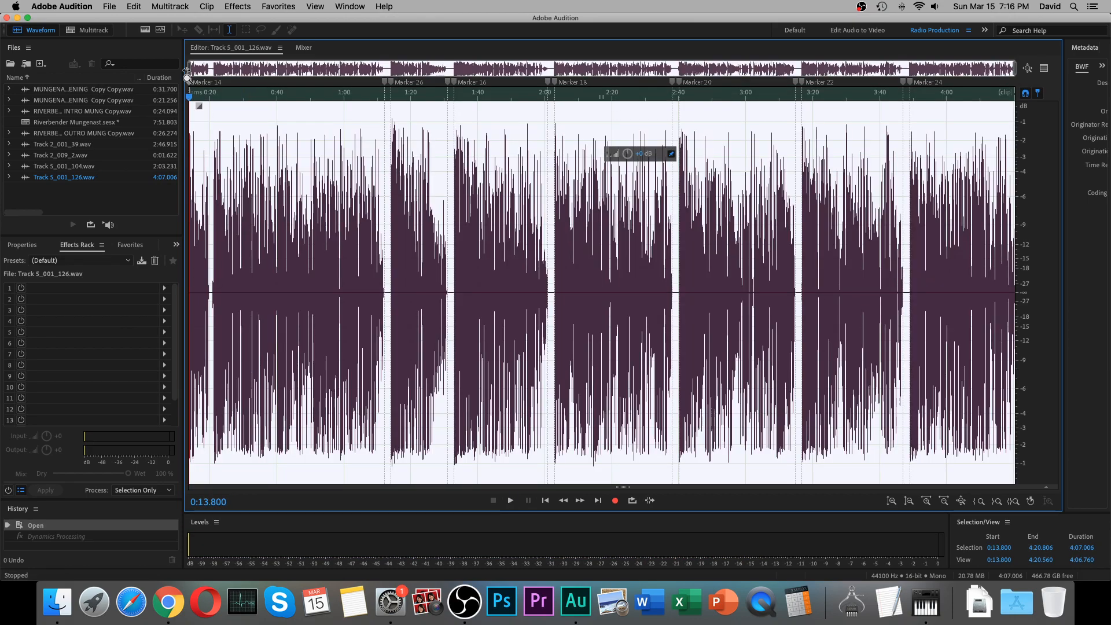
# Reopen the Dynamics Processing effect, look through its preset list, and close it without applying anything.
pyautogui.click(237, 7)
pyautogui.moveTo(270, 142)
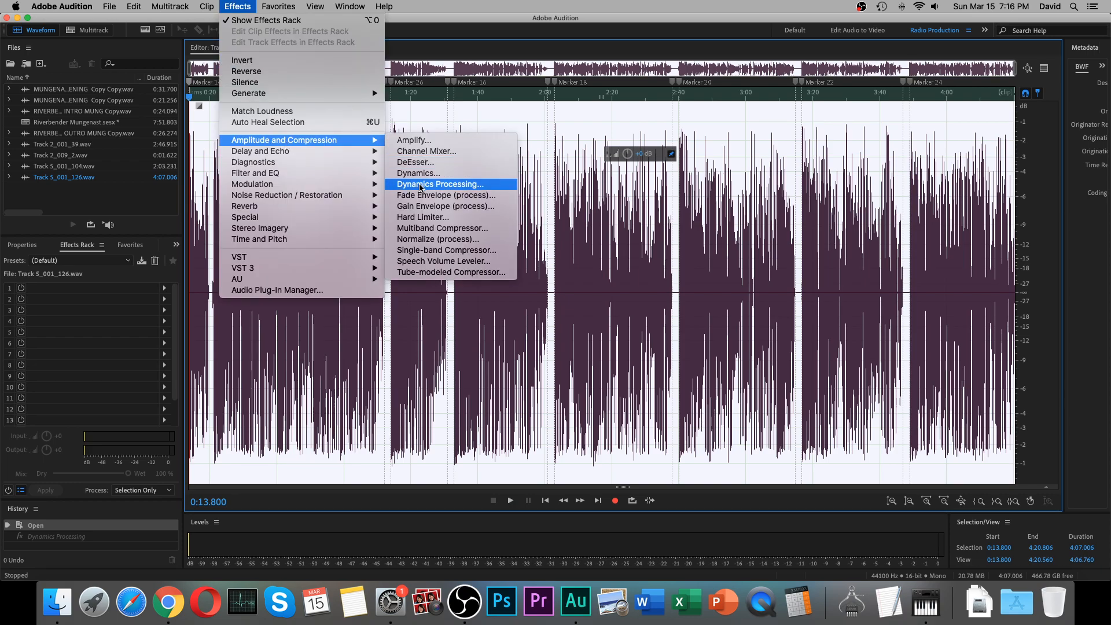
pyautogui.click(420, 185)
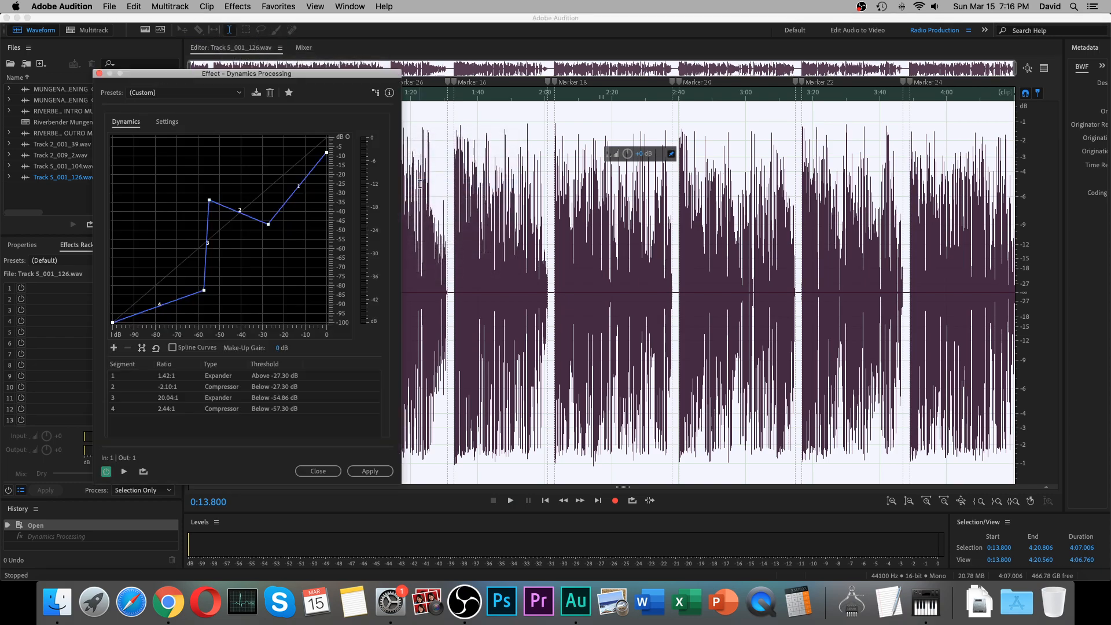
pyautogui.click(243, 96)
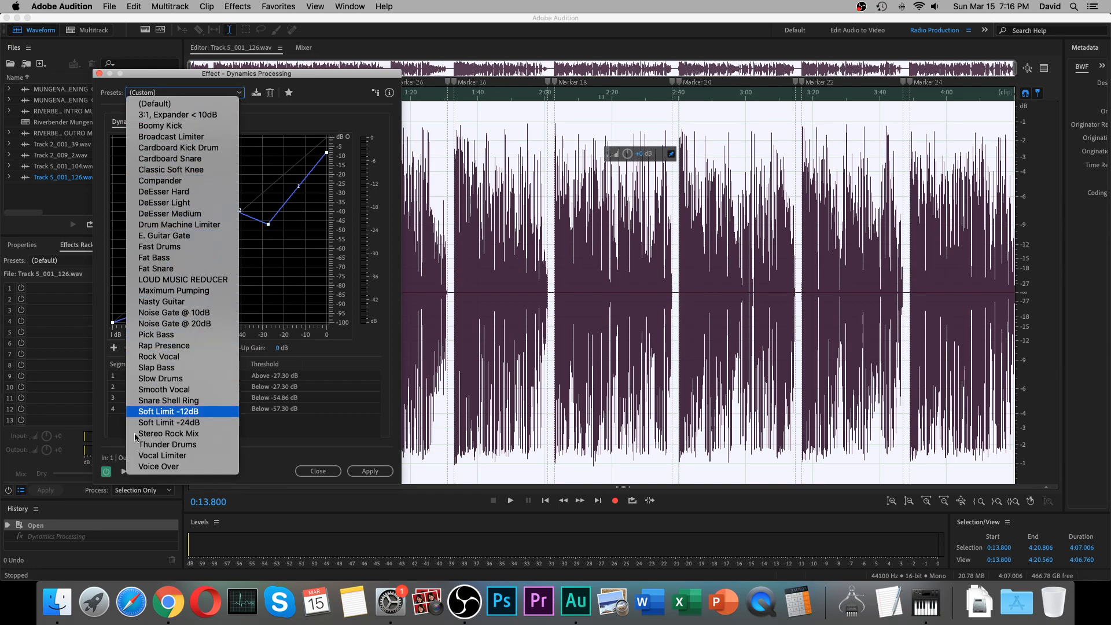
pyautogui.click(316, 472)
pyautogui.click(316, 471)
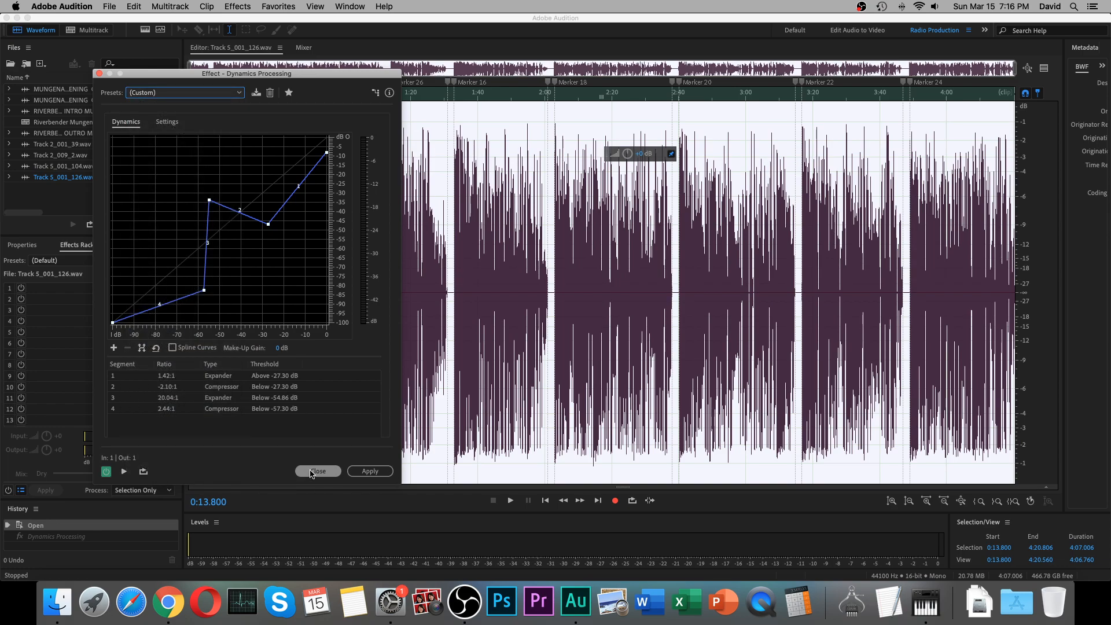
# Examine the pause between Marker 27 and Marker 16 and the speech before it in the waveform, leaving no range selected.
pyautogui.click(509, 386)
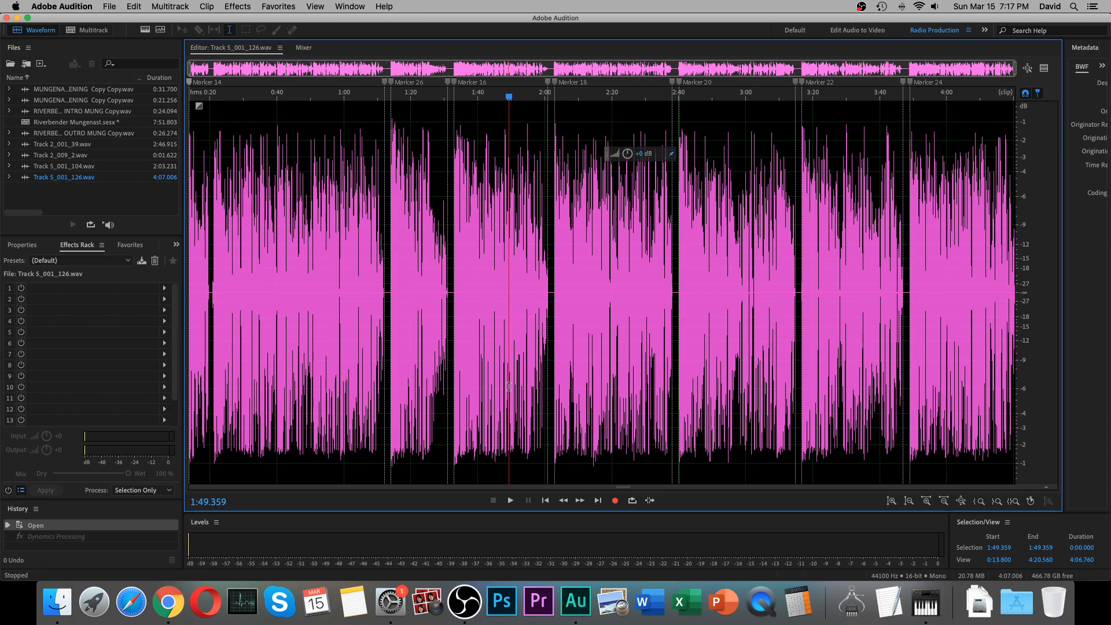
pyautogui.scroll(6, 433, 358)
pyautogui.moveTo(401, 325); pyautogui.dragTo(487, 332)
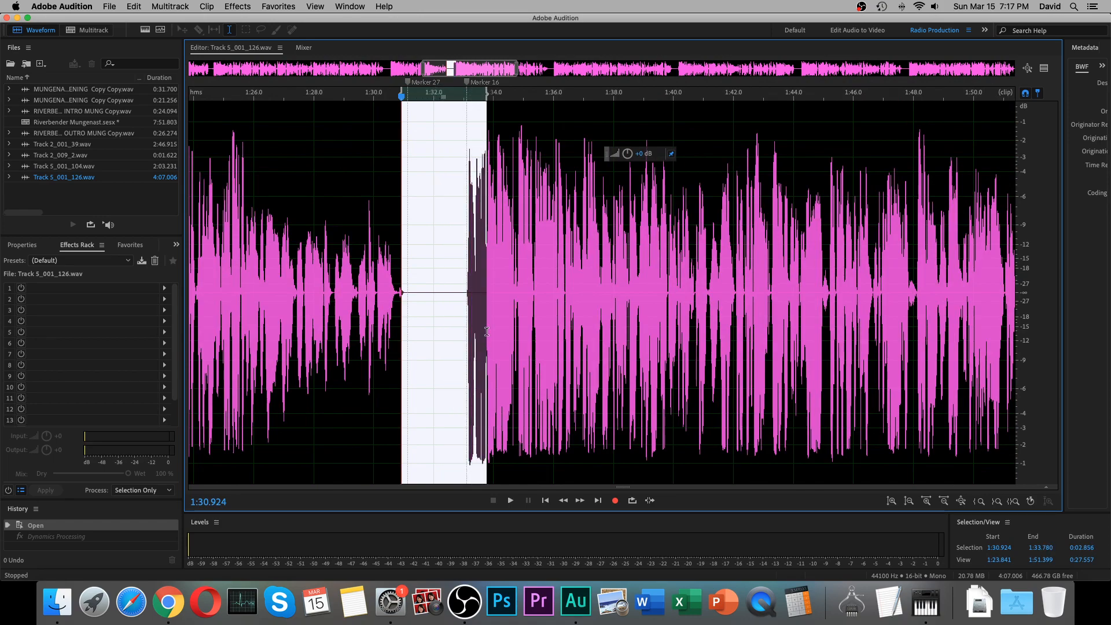
pyautogui.click(432, 317)
pyautogui.moveTo(326, 302); pyautogui.dragTo(391, 315)
pyautogui.scroll(8, 335, 303)
pyautogui.scroll(-8, 413, 317)
pyautogui.click(456, 322)
pyautogui.scroll(-6, 455, 323)
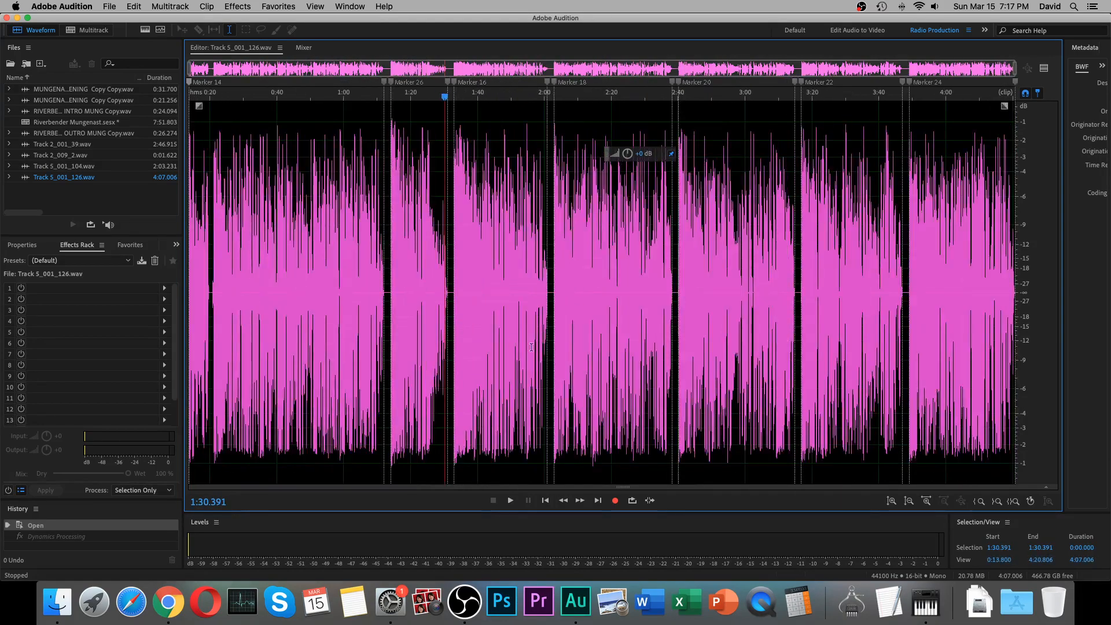
pyautogui.click(627, 355)
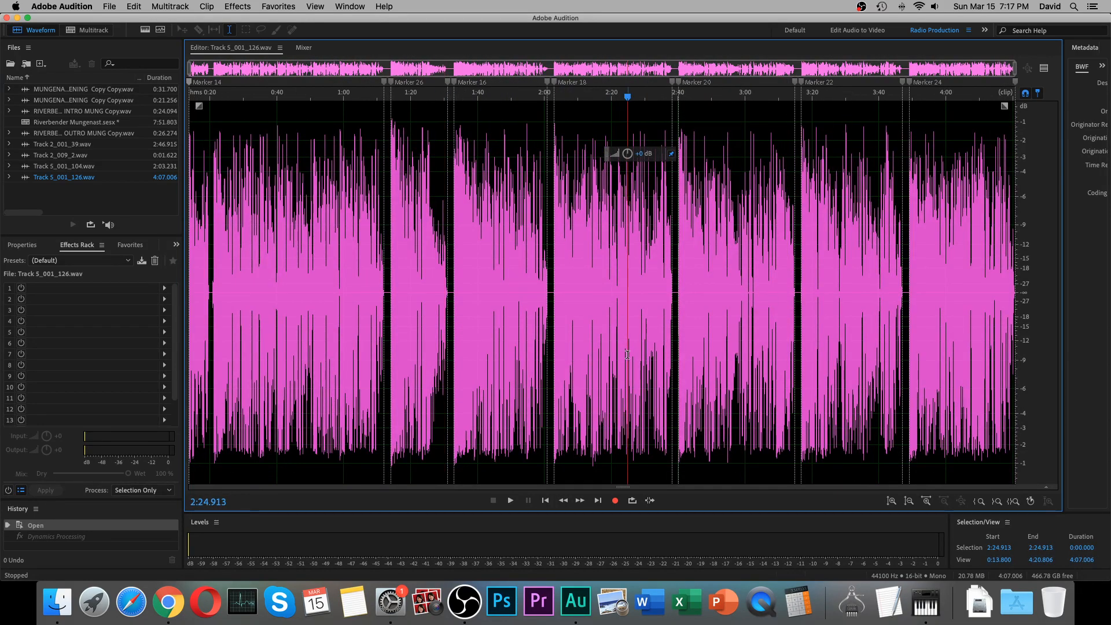